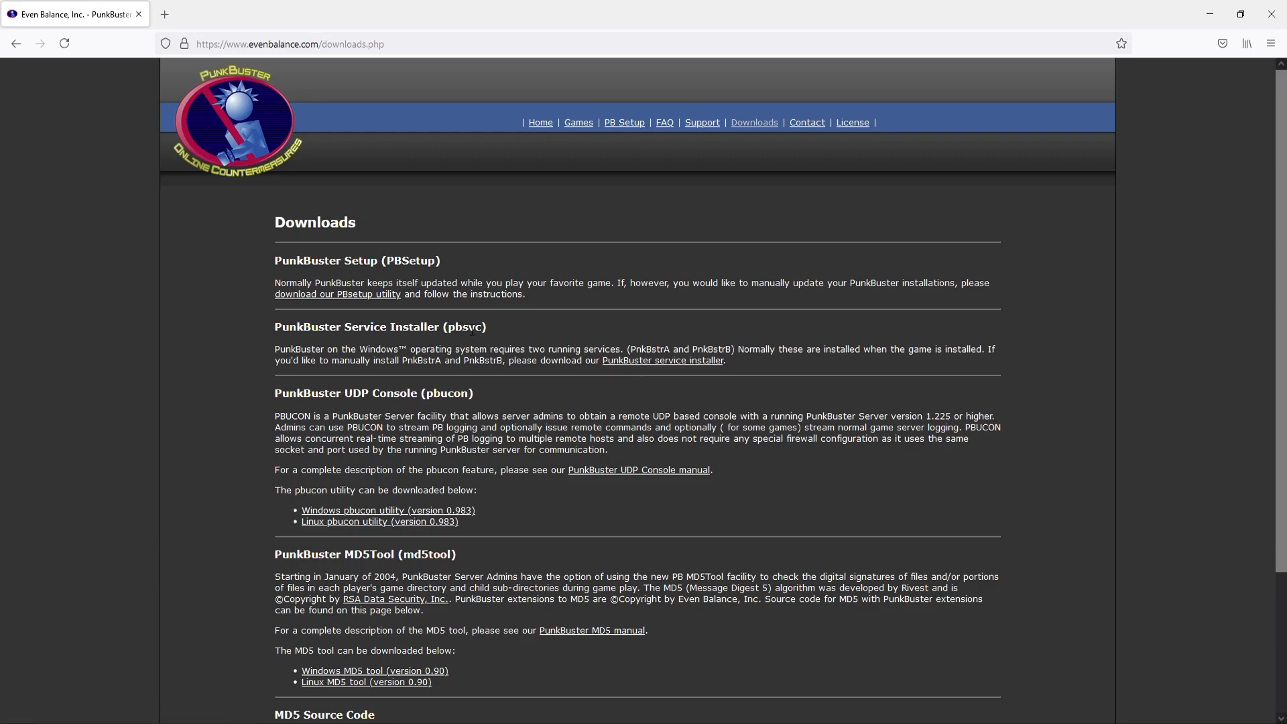
# Save pbsvc.exe from the 'PunkBuster service installer' link to disk.
pyautogui.click(701, 368)
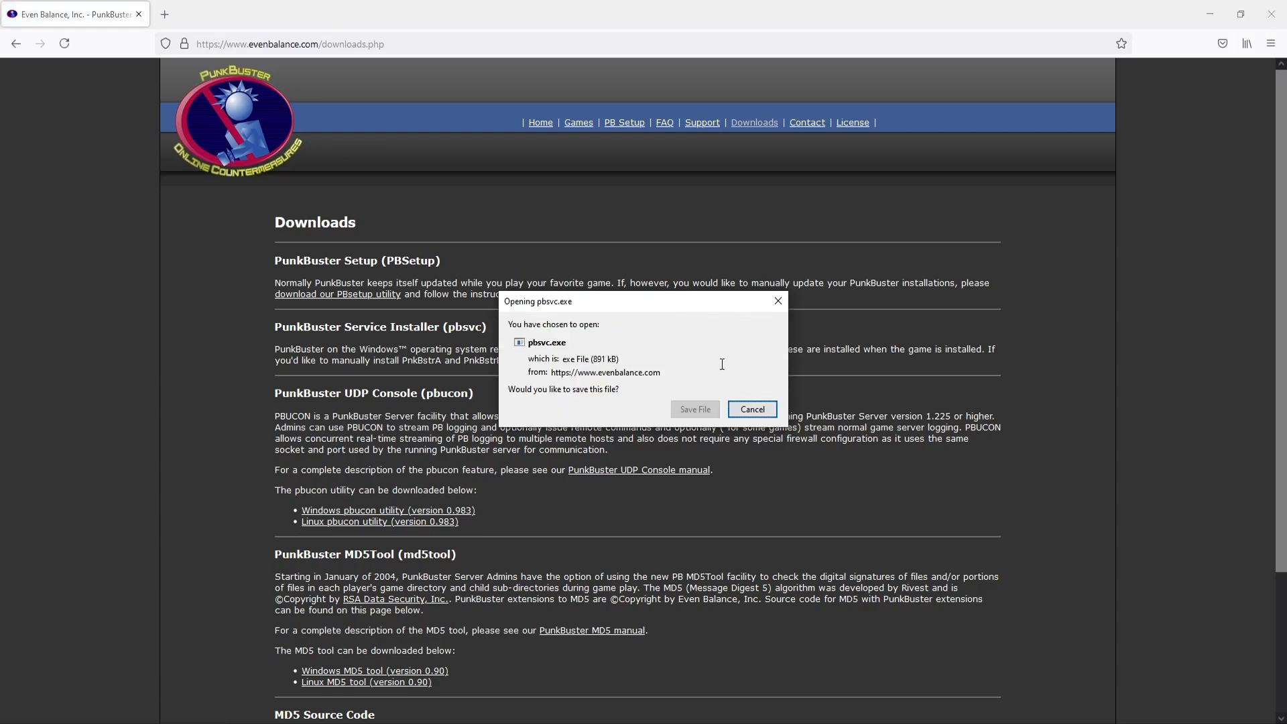
pyautogui.click(695, 410)
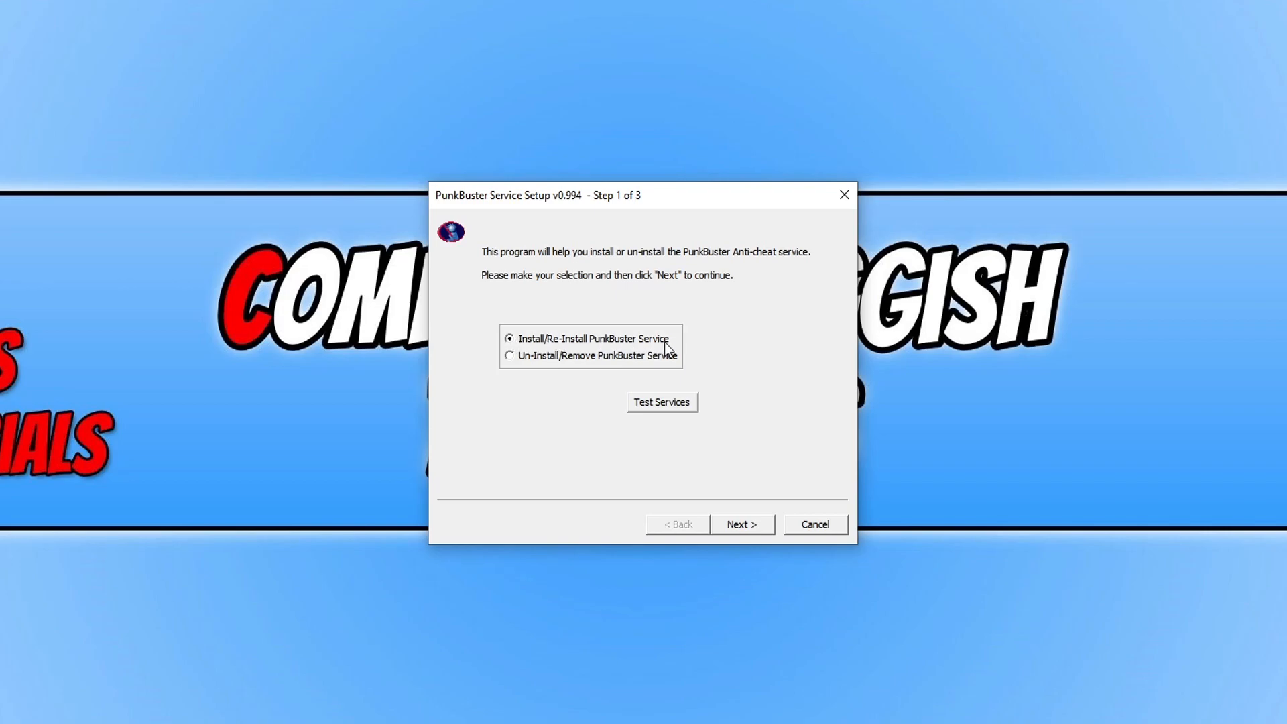
# Continue with 'Install/Re-Install PunkBuster Service' selected to the license agreement.
pyautogui.click(750, 530)
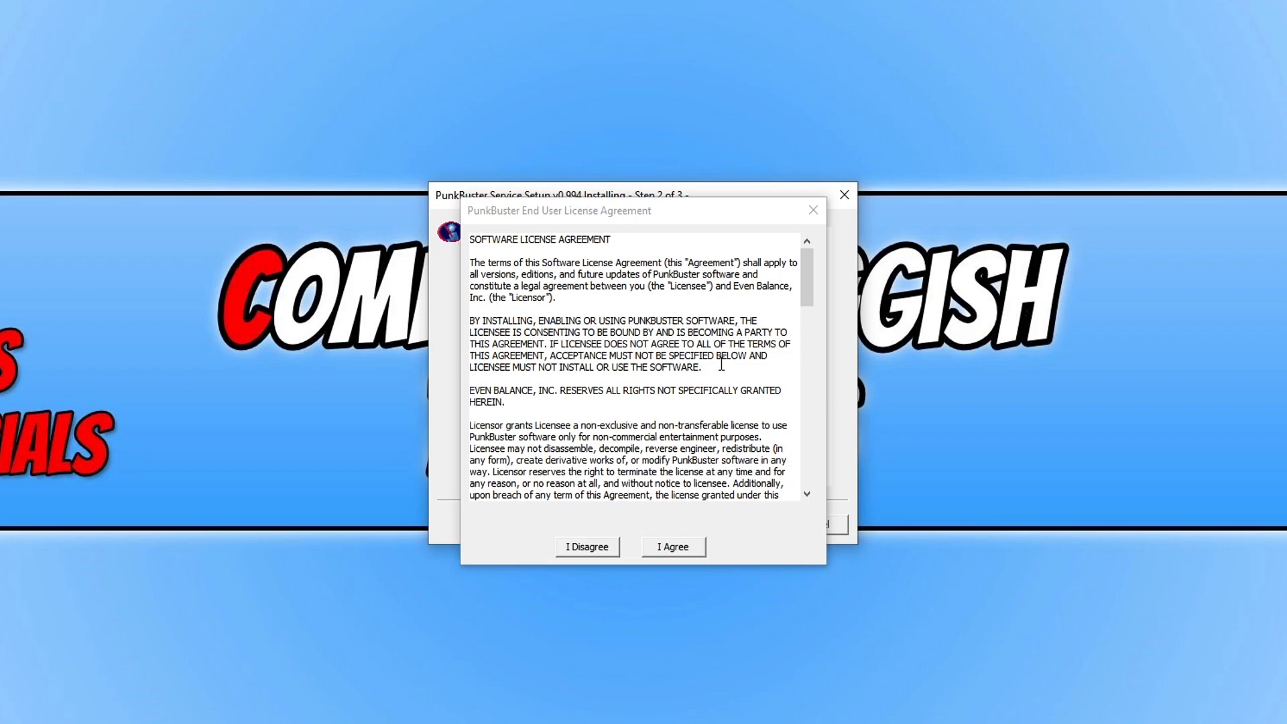
# Agree to the EULA, install the service, and acknowledge the tests completed without error.
pyautogui.click(687, 546)
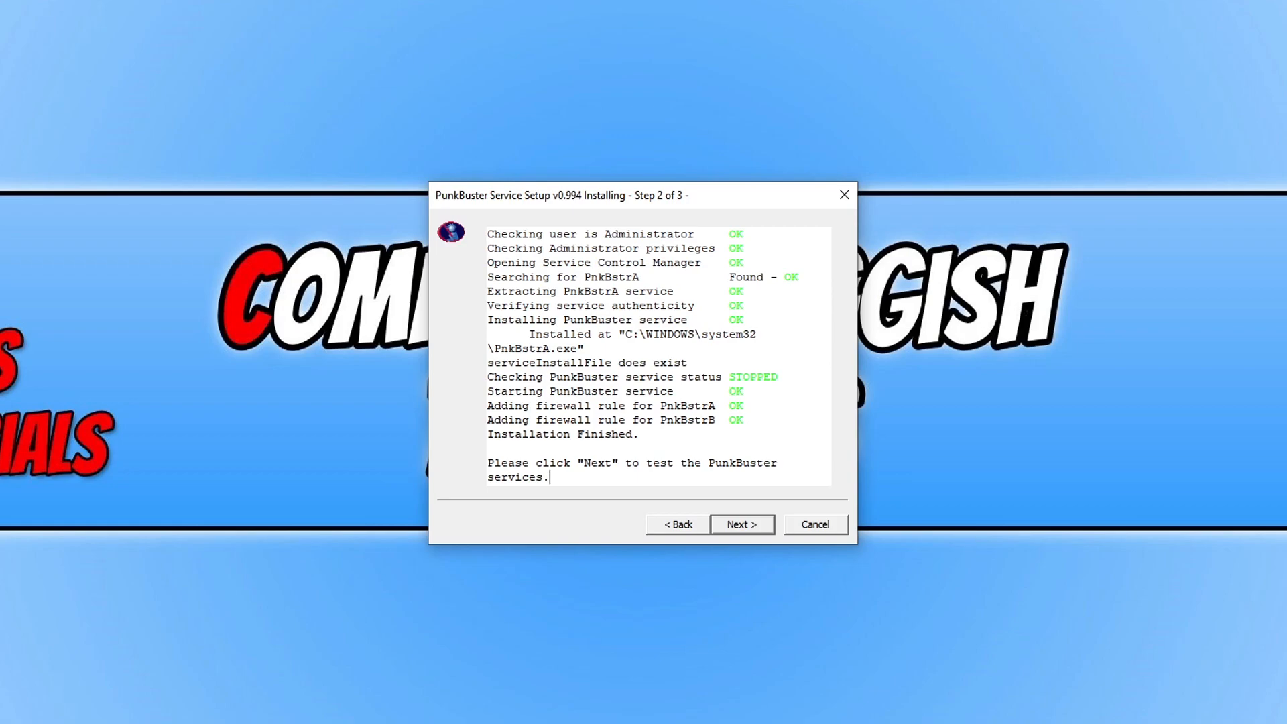
pyautogui.click(727, 523)
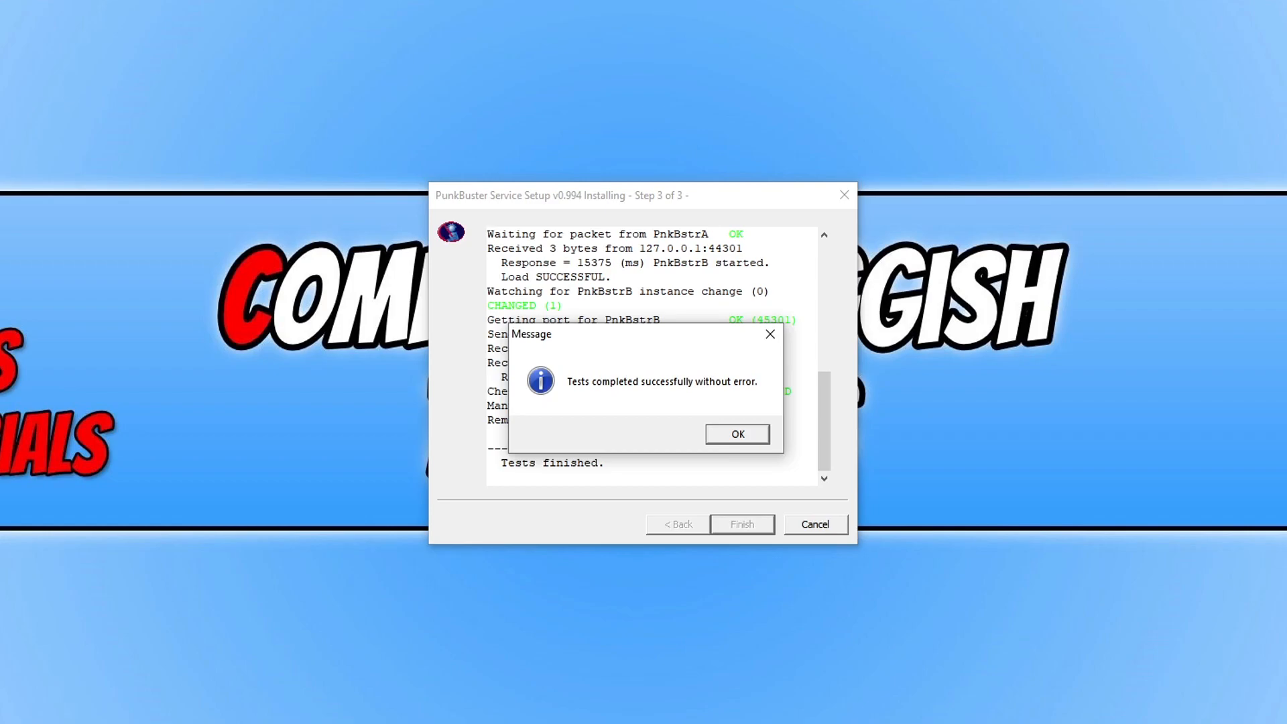
pyautogui.click(747, 438)
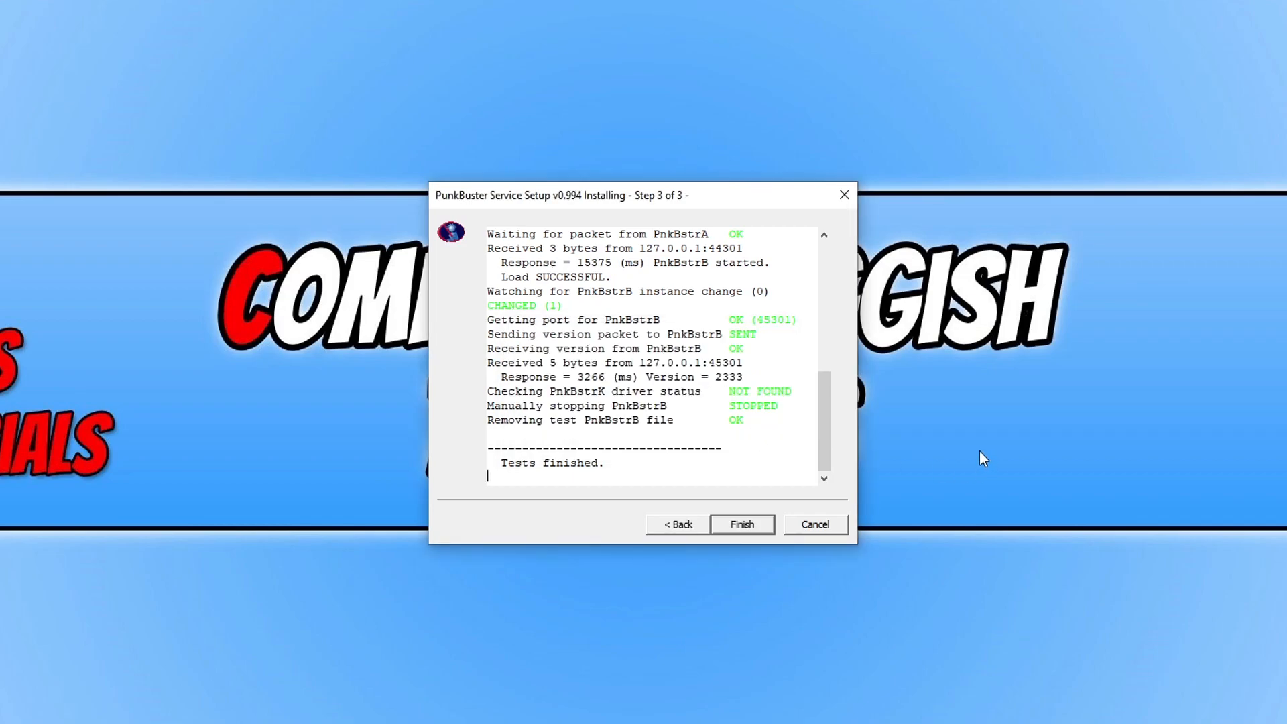